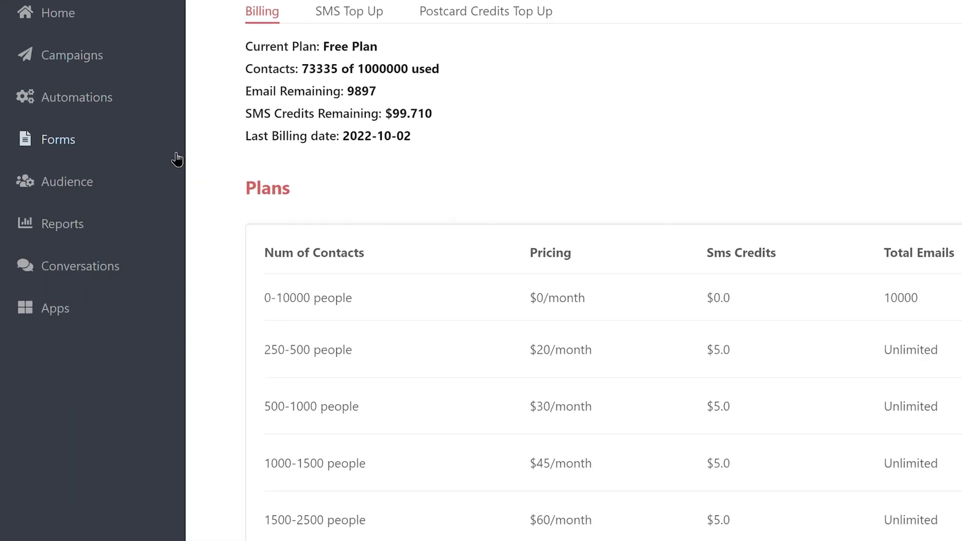
Go to Audience from the sidebar to show the All Contacts list.
click(183, 181)
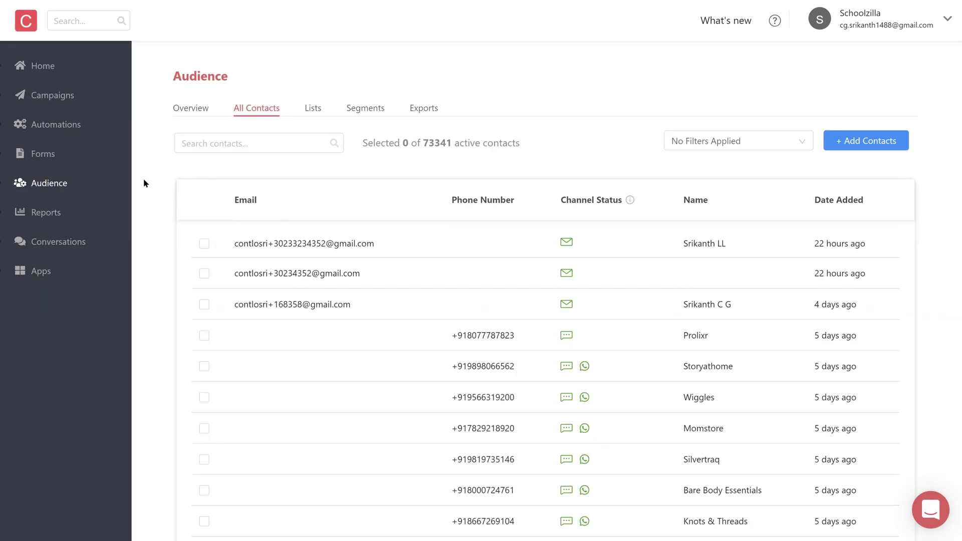
scroll(143, 279, down, 6)
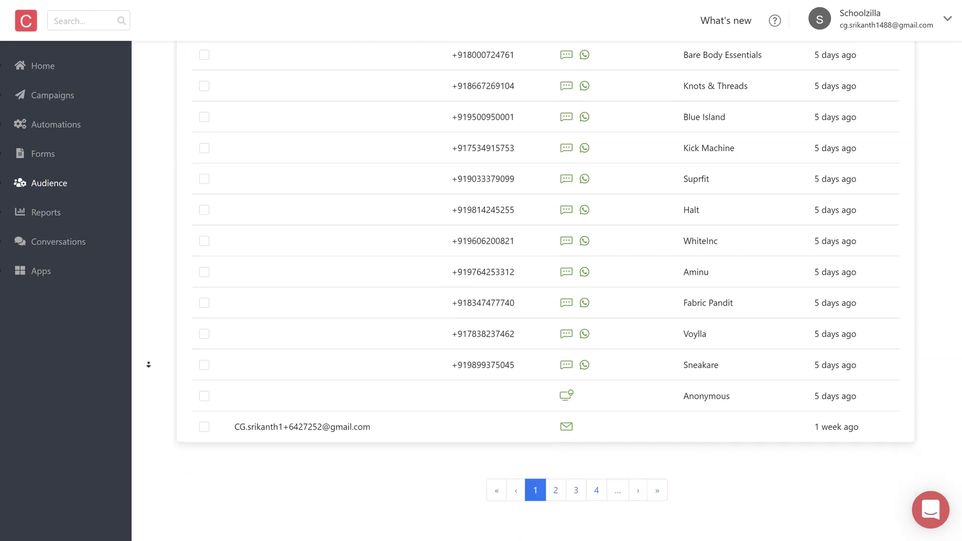
scroll(154, 255, up, 6)
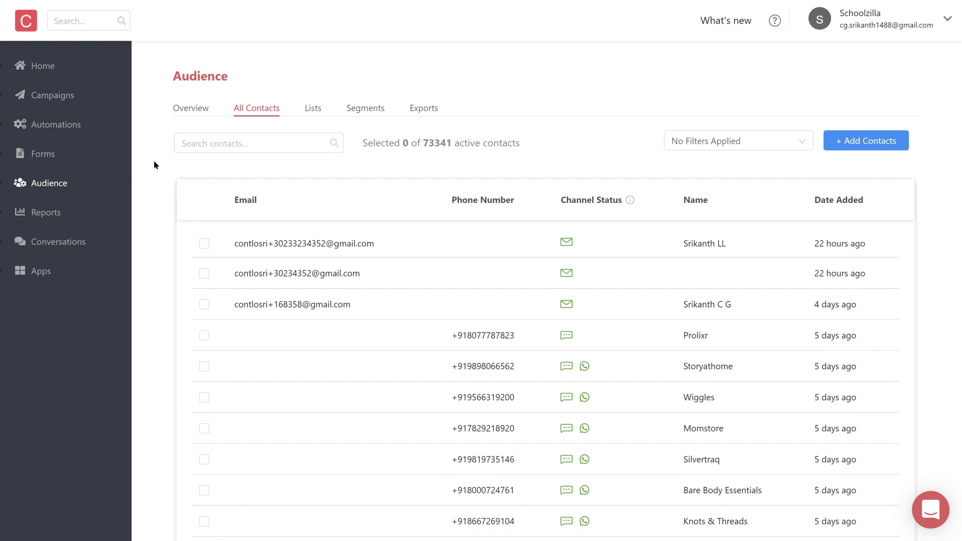
click(192, 109)
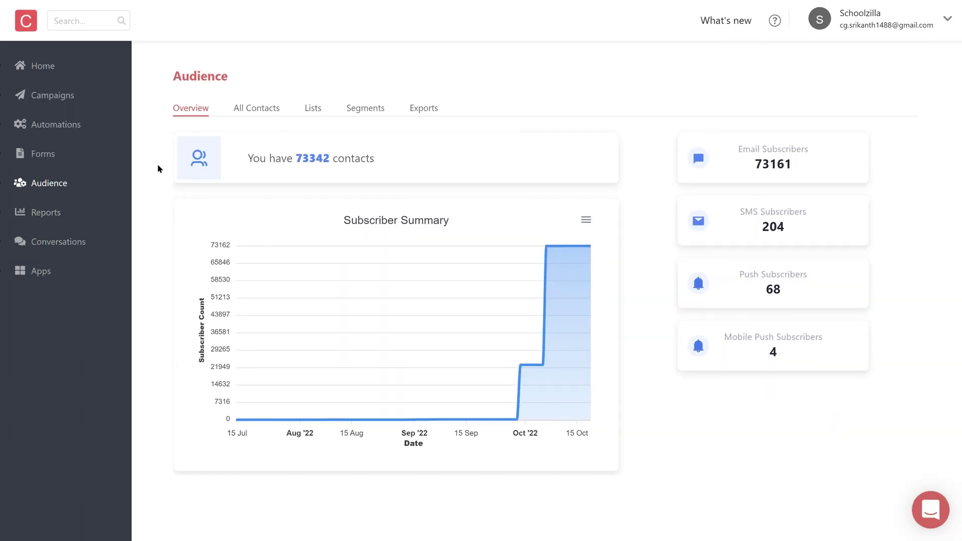
Move from the Audience overview through Lists to the Segments table.
click(313, 113)
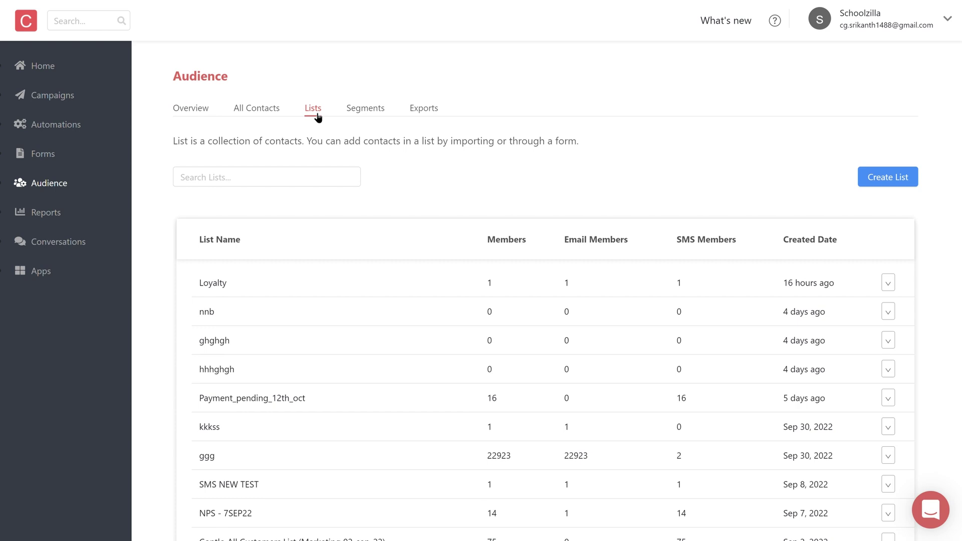
click(380, 114)
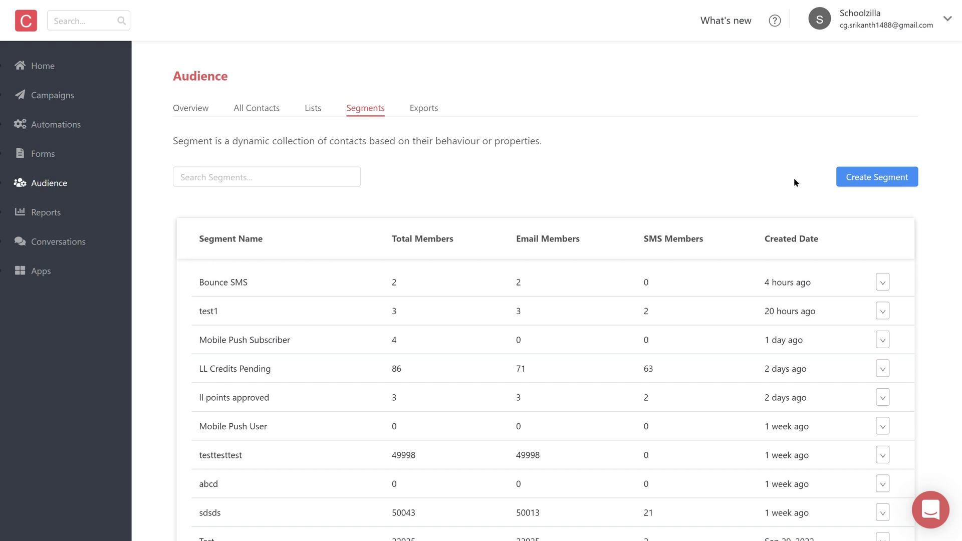
Start a segment named 'first segment' based on the Cancelled Order event.
click(886, 185)
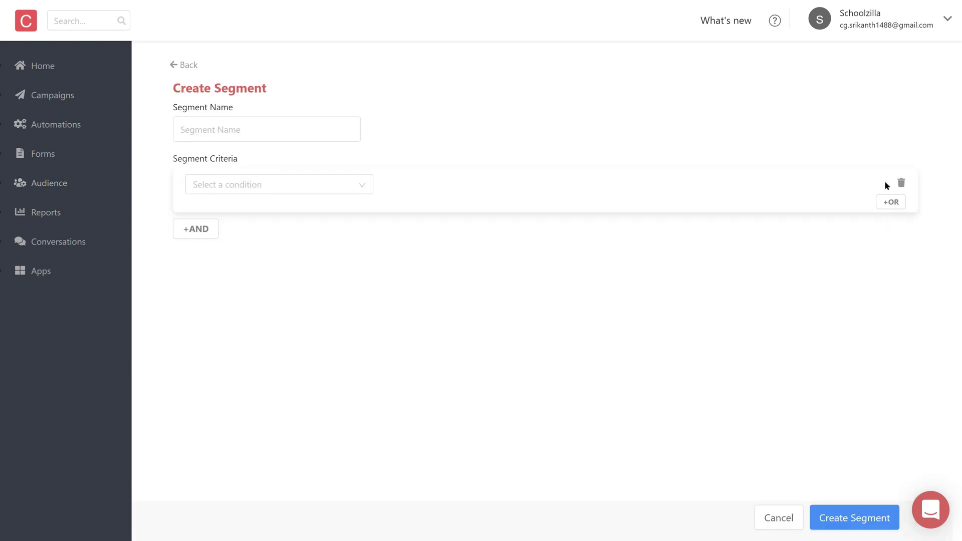
click(347, 138)
text(first segment)
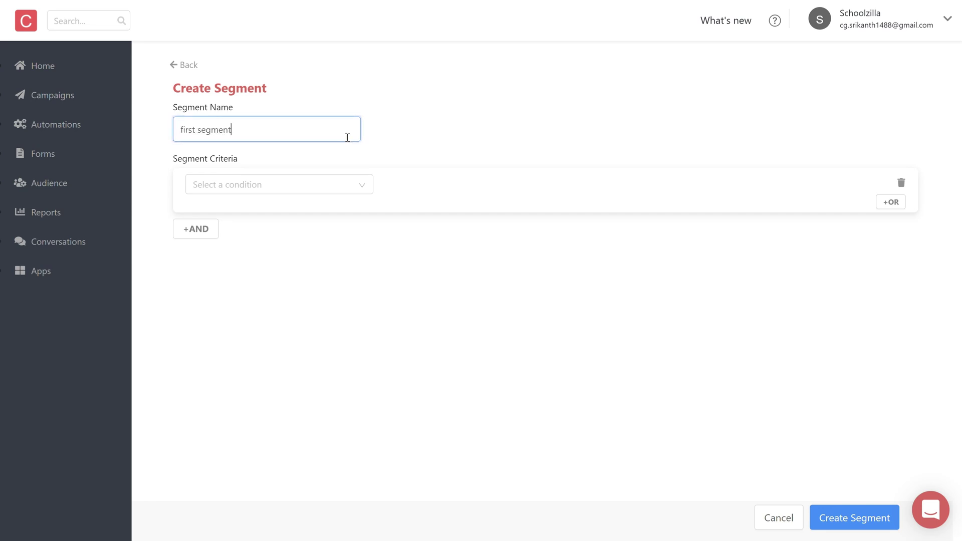
click(365, 192)
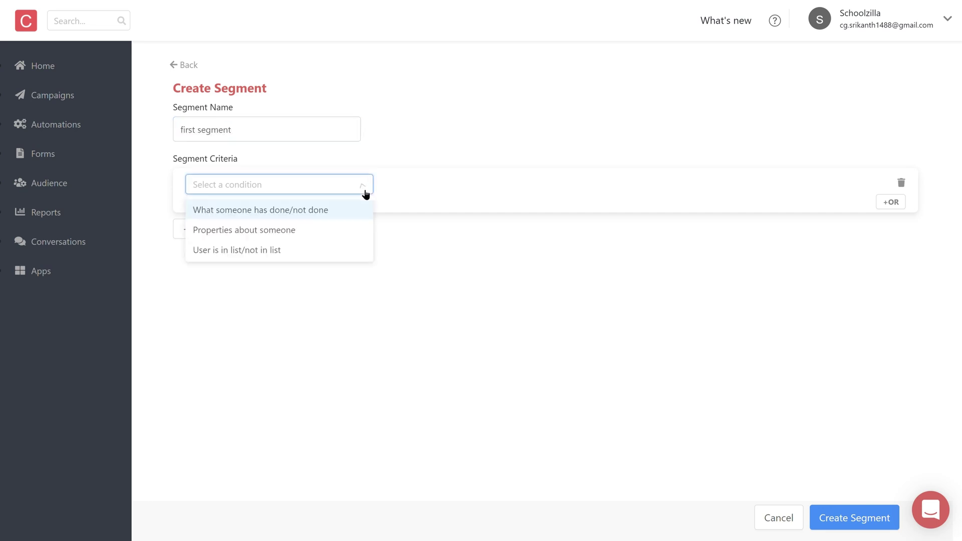
click(354, 209)
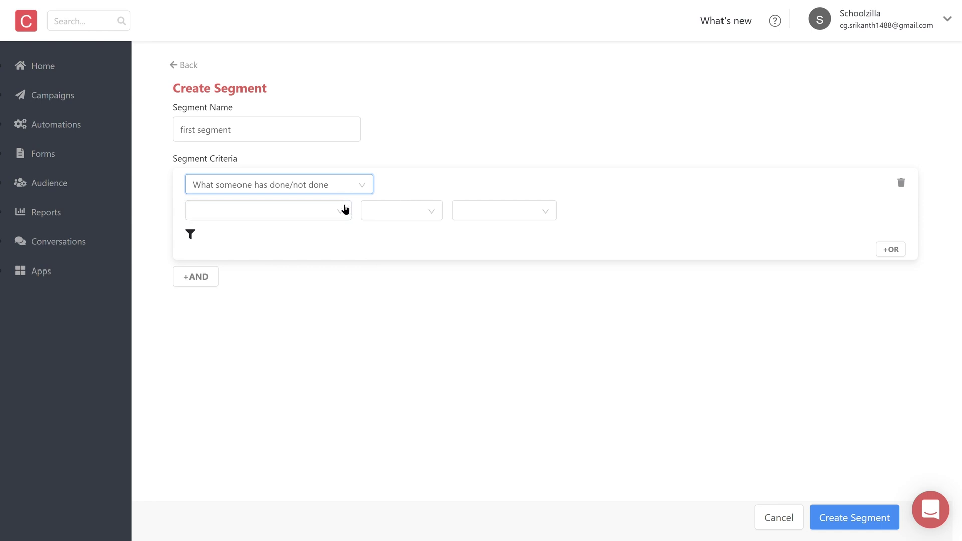
click(345, 213)
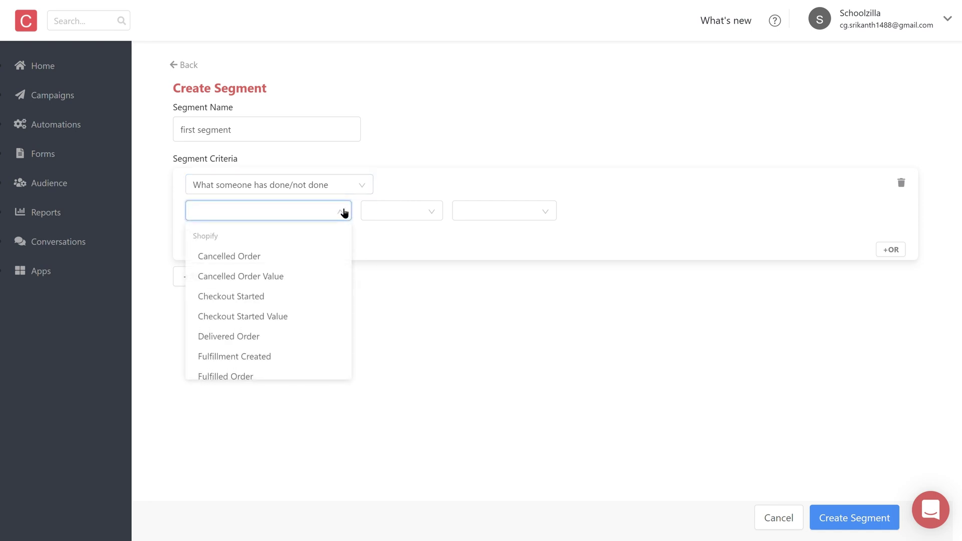
click(313, 257)
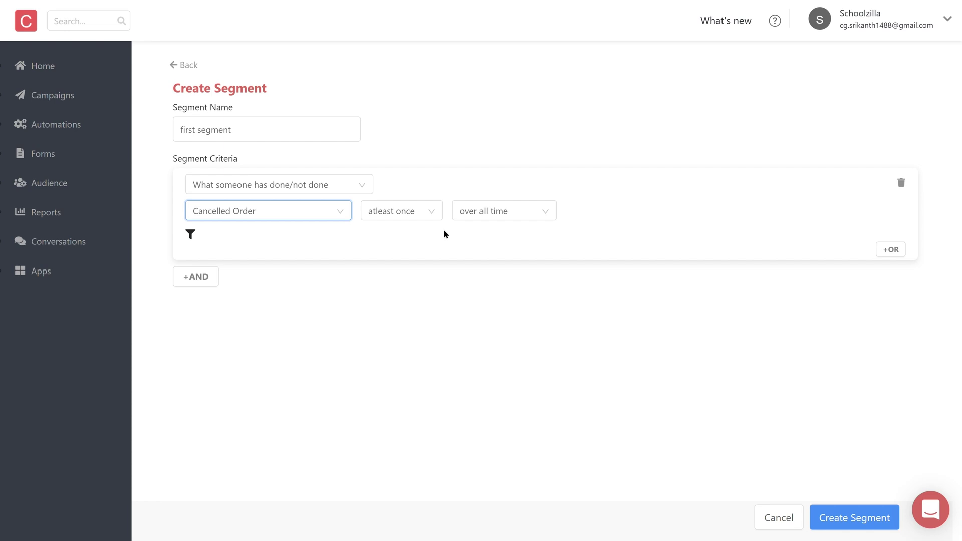
Require more than 2 cancelled orders within the last 30 days, and add a filter.
click(432, 217)
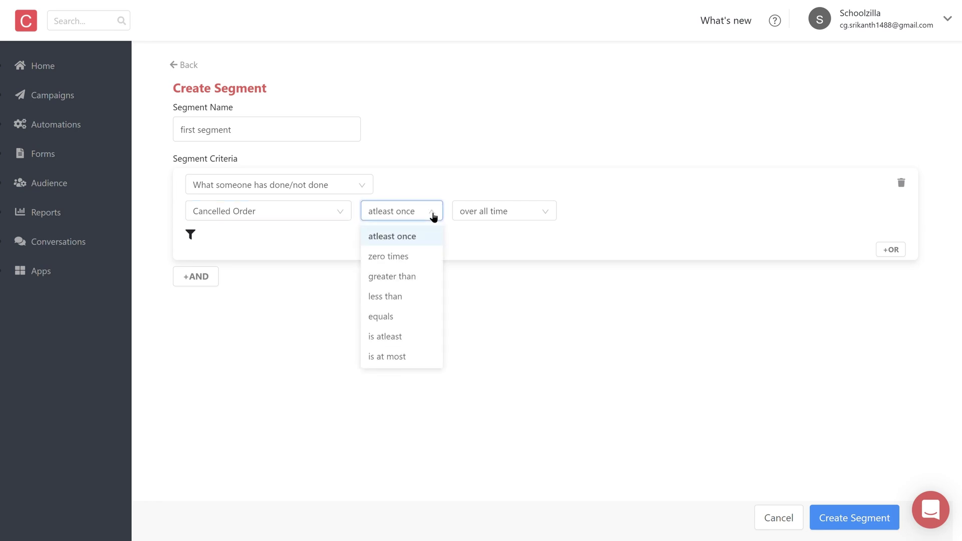
click(392, 276)
click(503, 209)
click(503, 208)
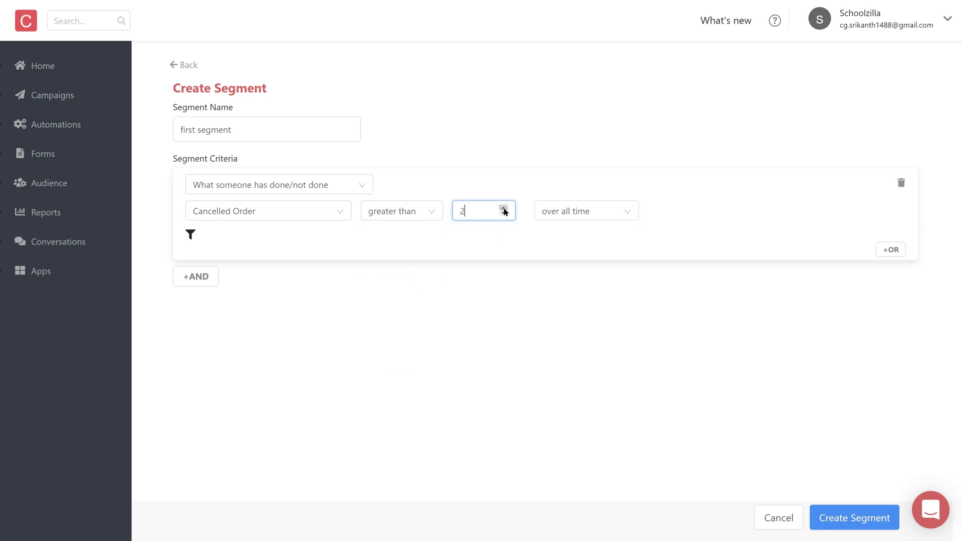
click(634, 218)
click(609, 256)
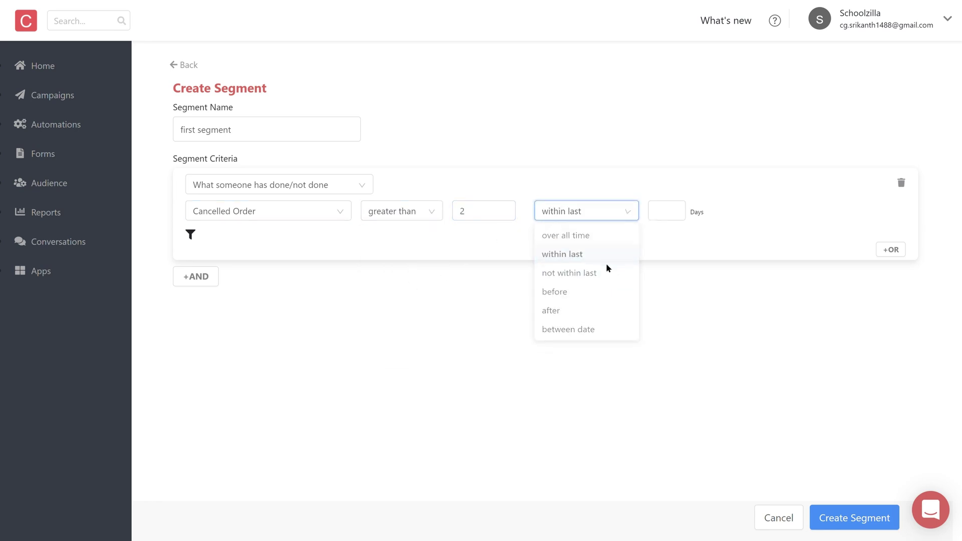
click(666, 215)
text(30)
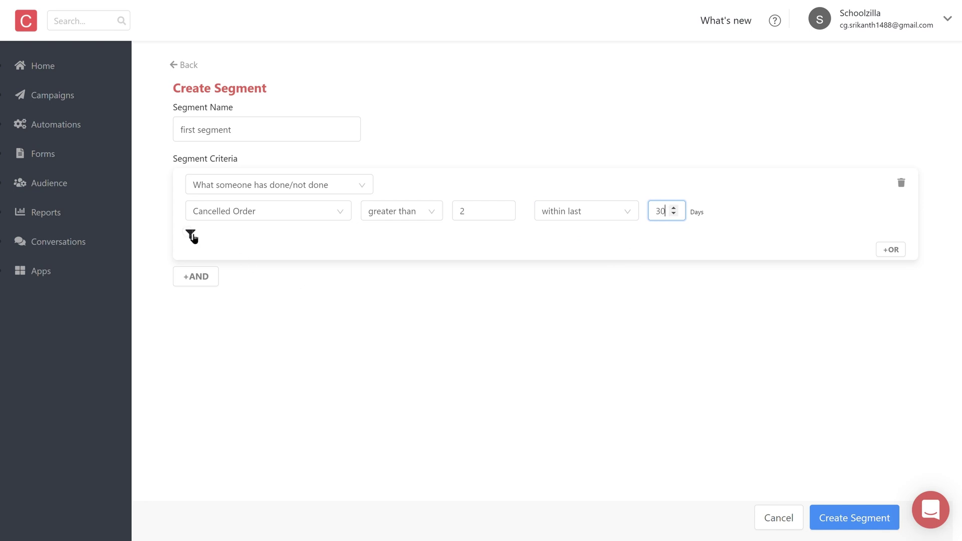
click(192, 236)
Filter the cancelled orders to a Total Price greater than 300.
click(335, 239)
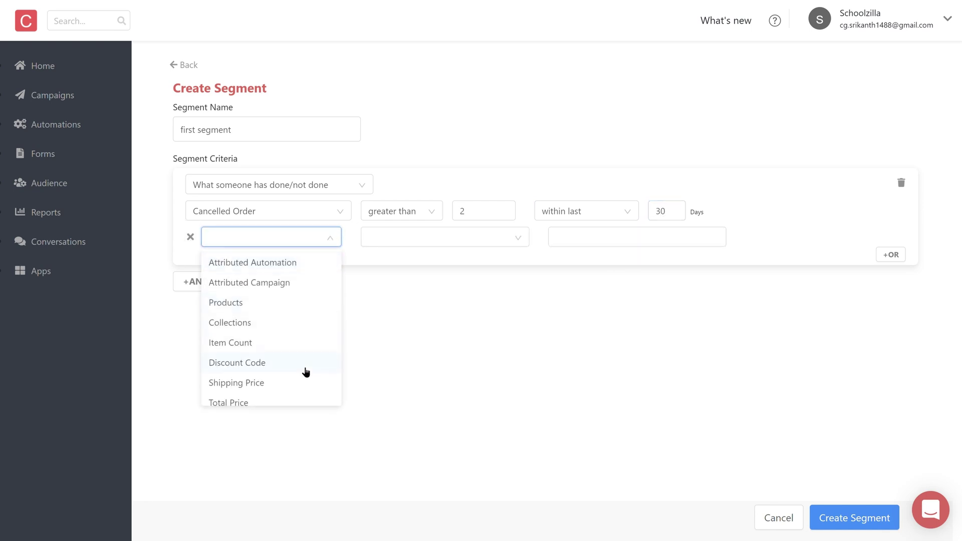
scroll(304, 391, down, 1)
click(303, 404)
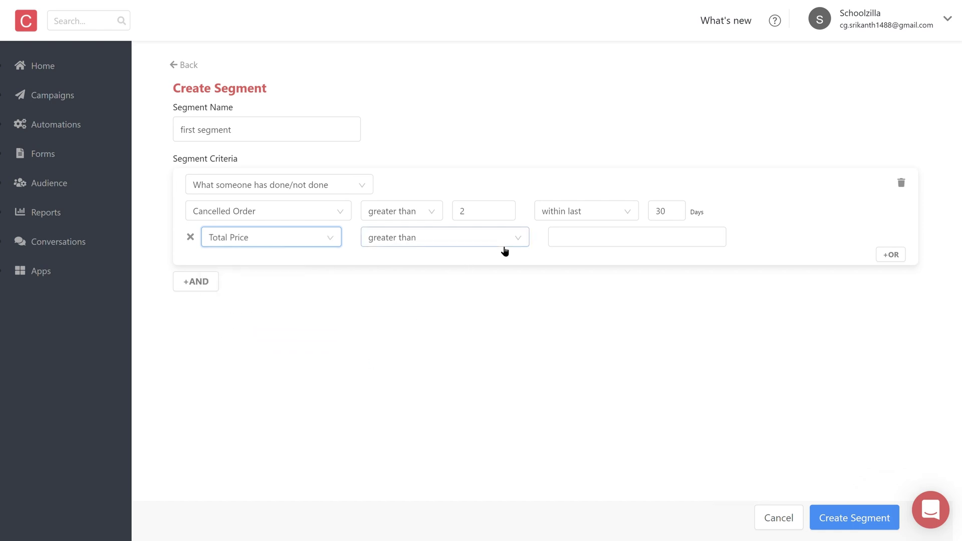
click(608, 250)
text(300)
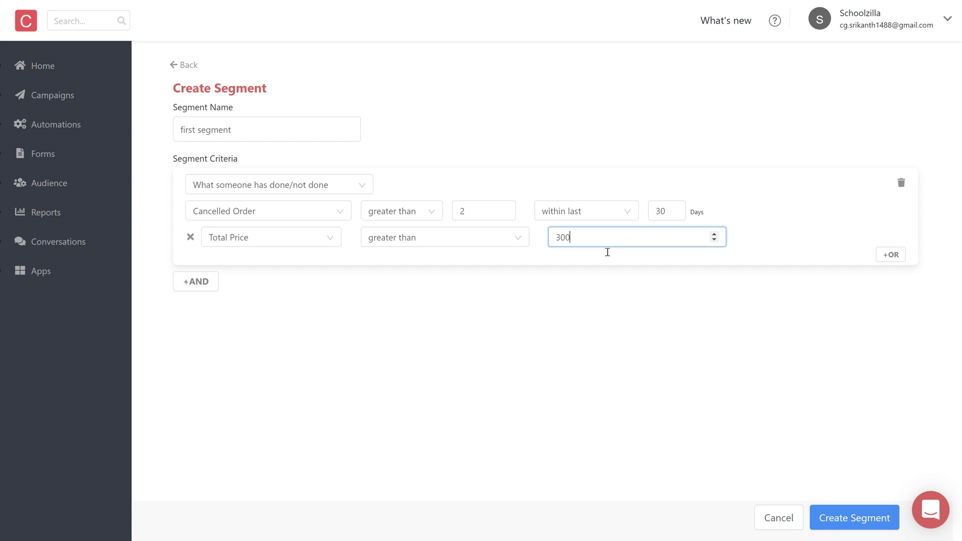
Add an AND condition requiring Country to include United States, with an OR slot.
click(187, 282)
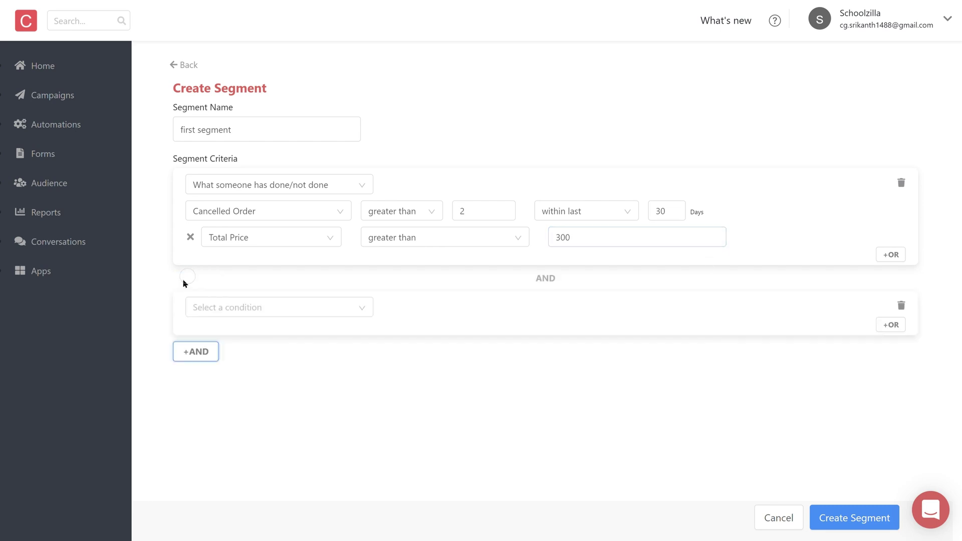
click(313, 307)
click(313, 354)
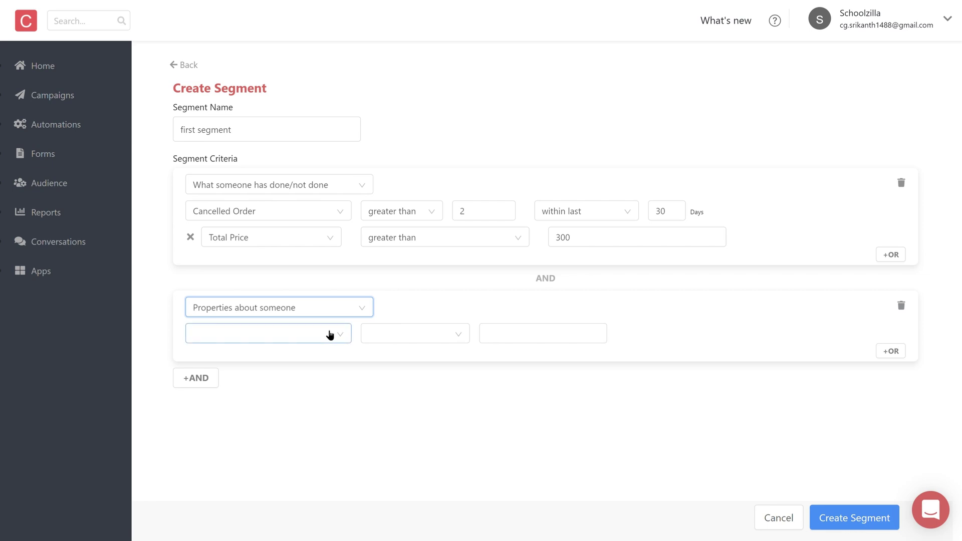
click(327, 336)
click(285, 479)
click(520, 337)
text(United S)
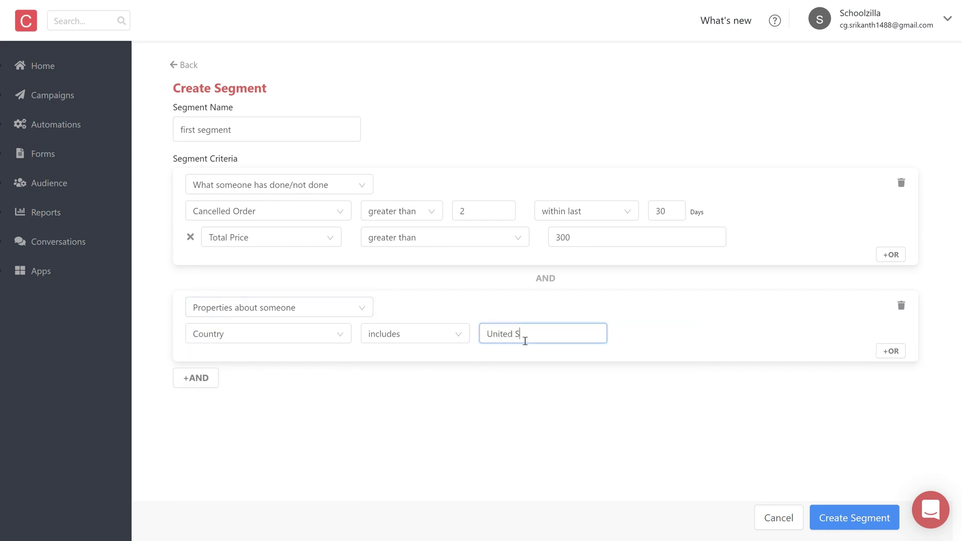
text(tates)
click(891, 351)
Set the OR alternative to contacts whose List includes Birthday.
click(337, 376)
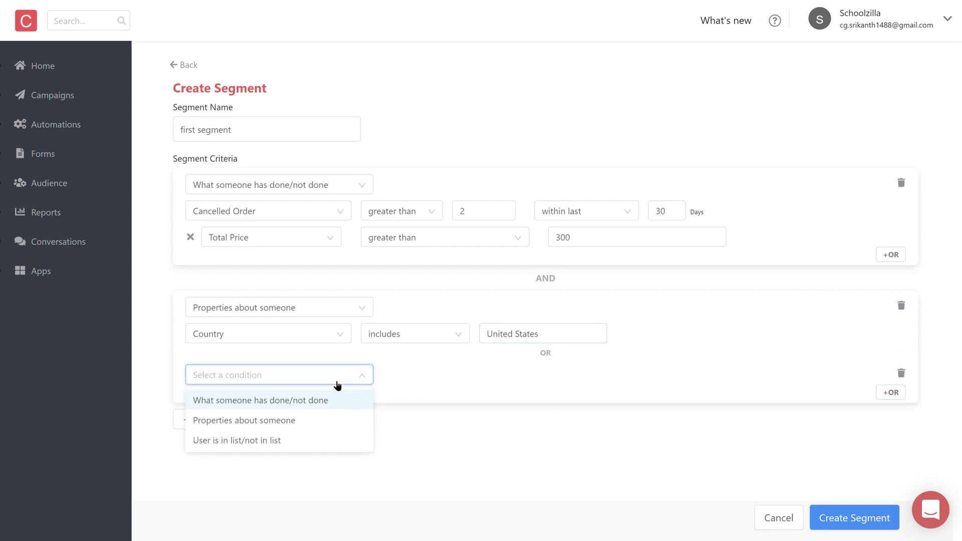
click(313, 441)
click(340, 410)
click(332, 427)
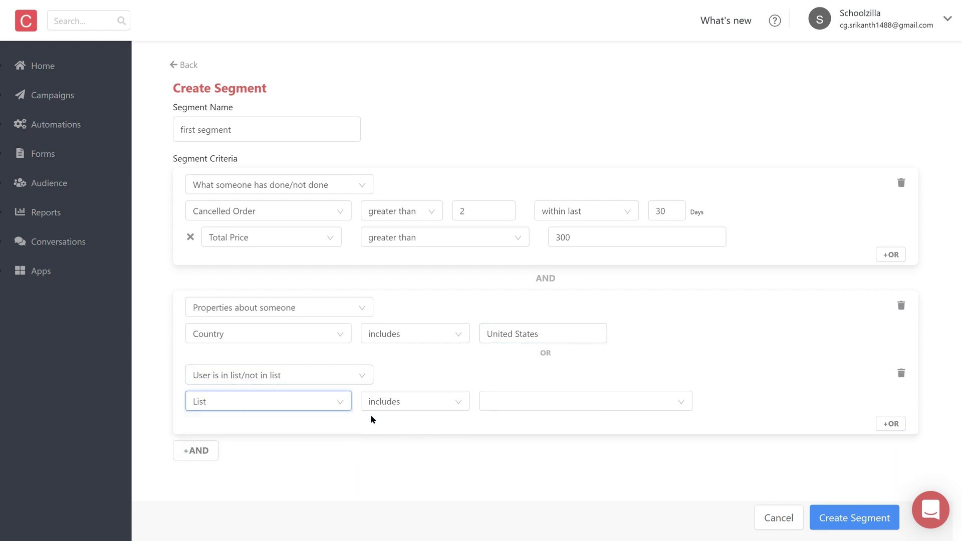
click(486, 406)
click(691, 408)
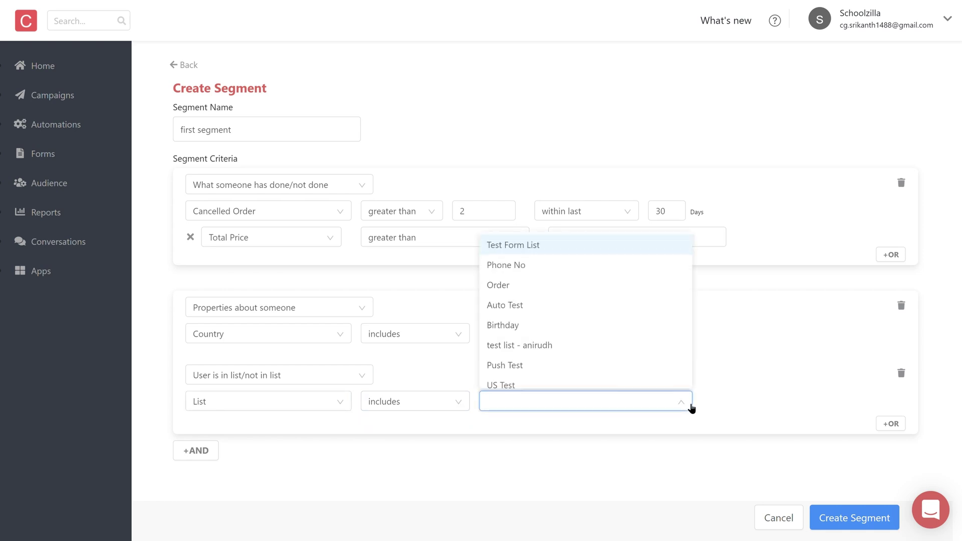
click(595, 319)
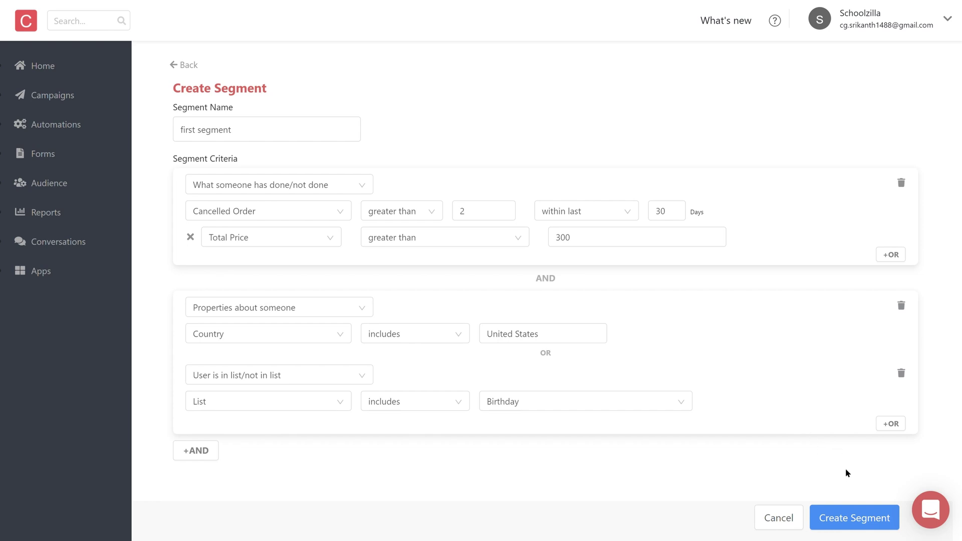
Save 'first segment' so it heads the Segments list with 0 members.
click(868, 519)
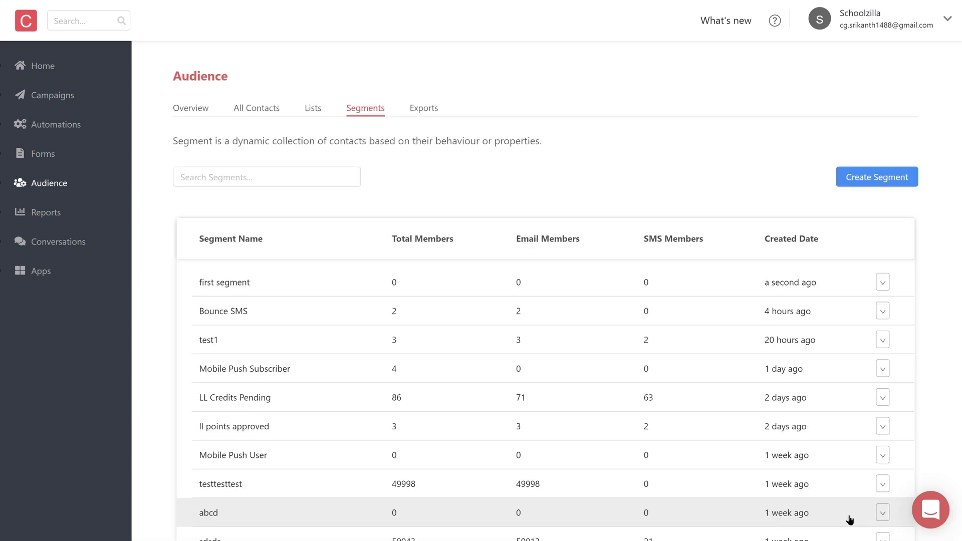